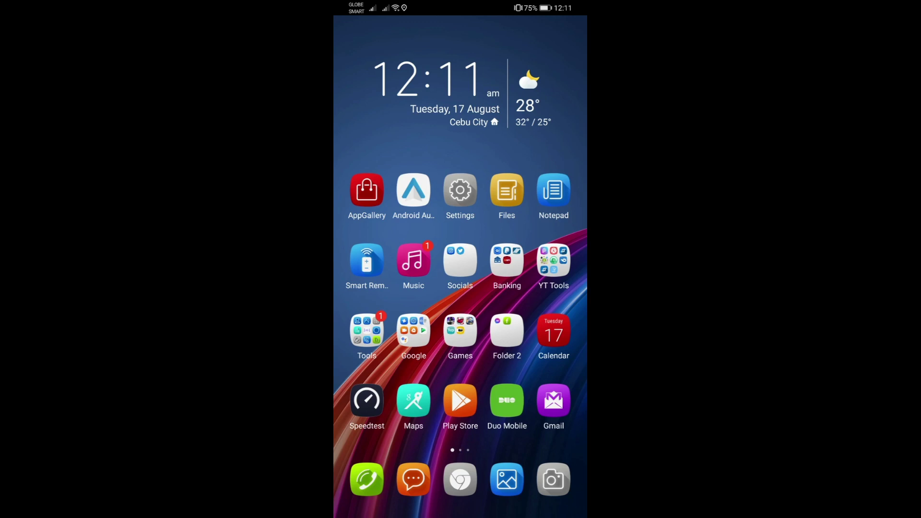
Step: Swipe to the third home page, showing AnyConnect, WPS Office, Workday and Gspace
{"action": "left_click_drag", "start_coordinate": [547, 288], "coordinate": [360, 287]}
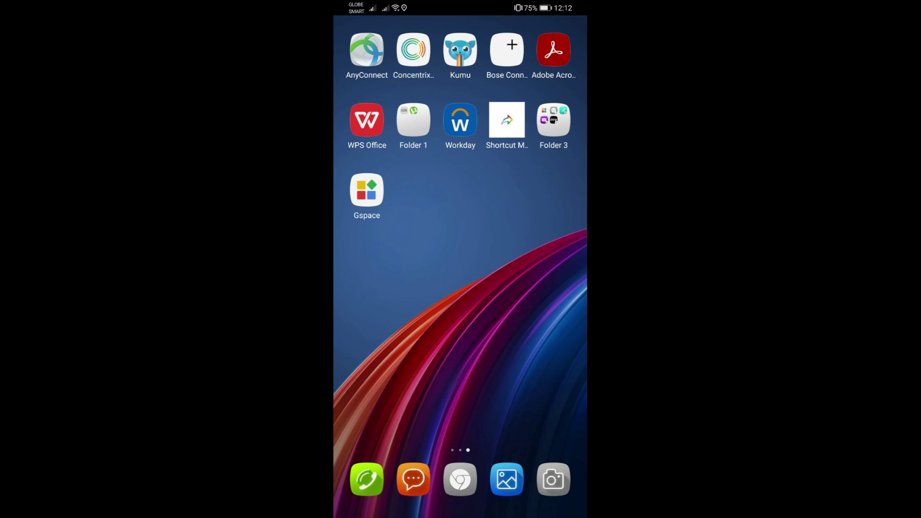
{"action": "mouse_move", "coordinate": [469, 376]}
{"action": "left_mouse_down"}
{"action": "mouse_move", "coordinate": [562, 375]}
{"action": "mouse_move", "coordinate": [402, 345]}
{"action": "left_mouse_up"}
{"action": "left_click", "coordinate": [366, 190]}
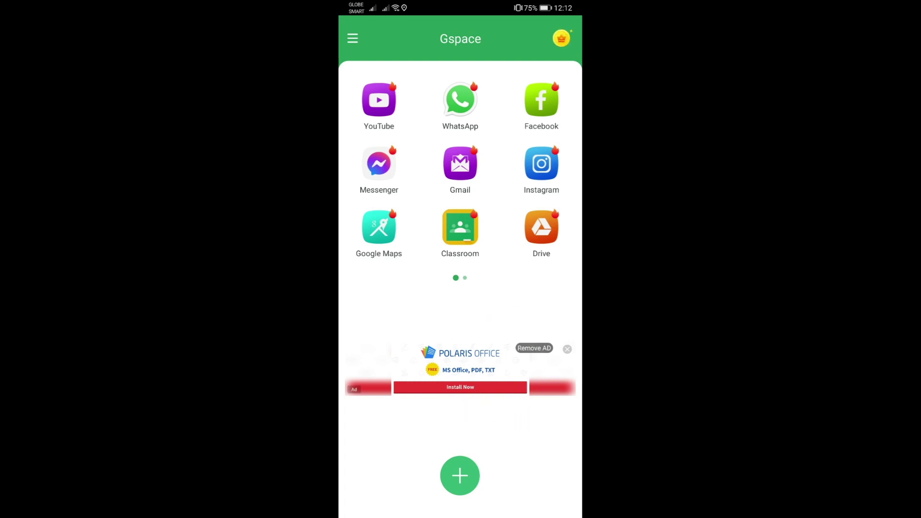
{"action": "left_click", "coordinate": [560, 39]}
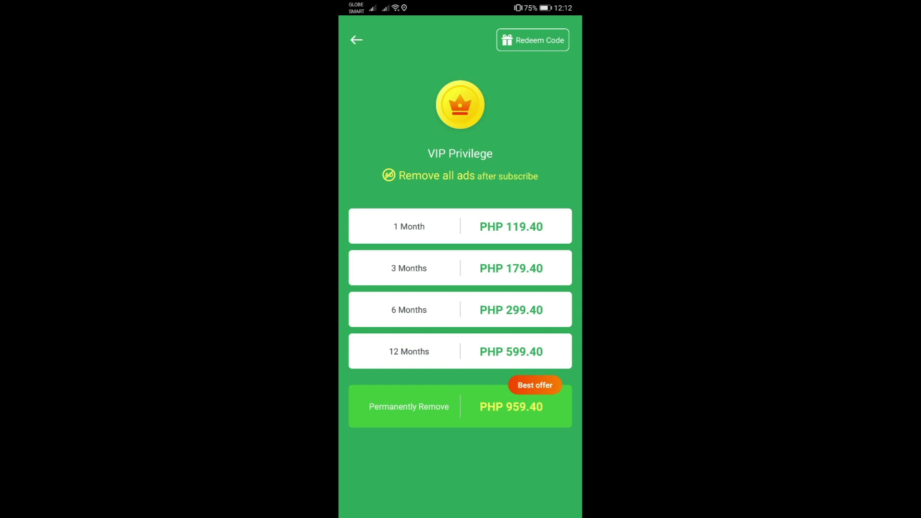
{"action": "key", "text": "super"}
{"action": "left_click", "coordinate": [553, 119]}
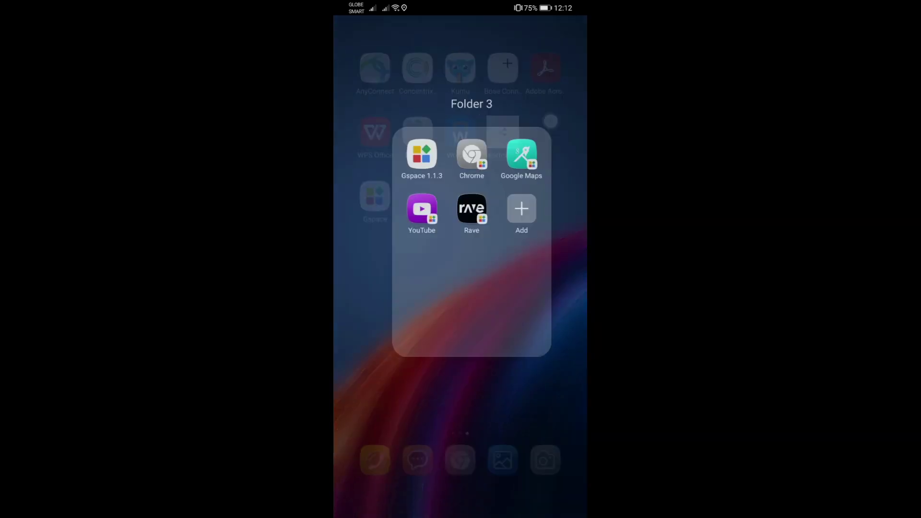
{"action": "left_click", "coordinate": [405, 161]}
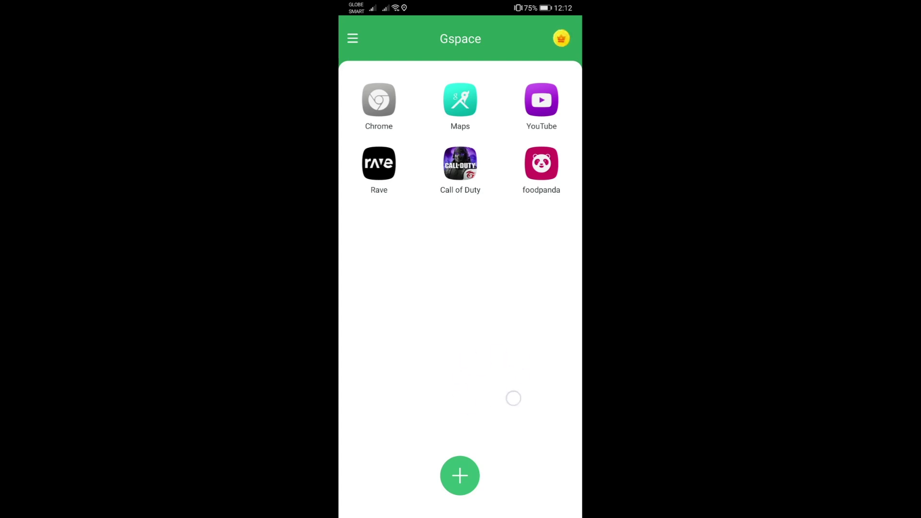
{"action": "left_click", "coordinate": [562, 38]}
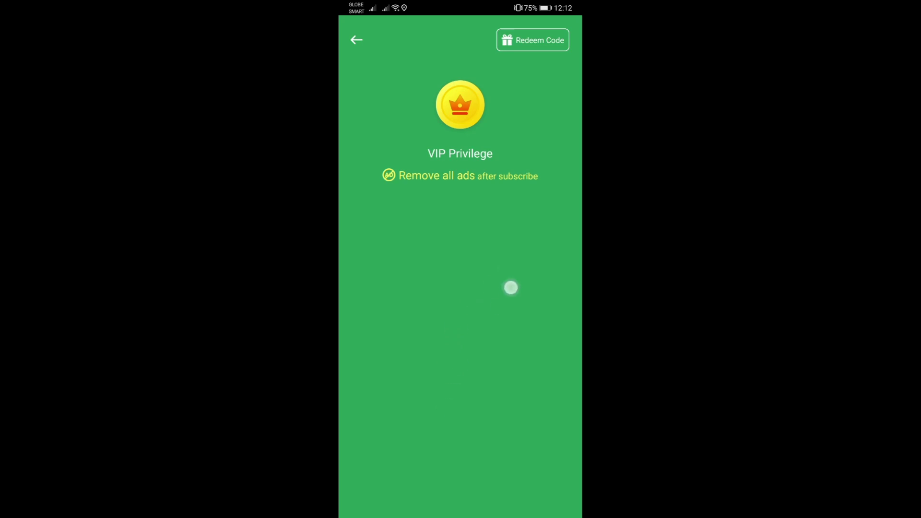
{"action": "key", "text": "Escape"}
{"action": "key", "text": "super"}
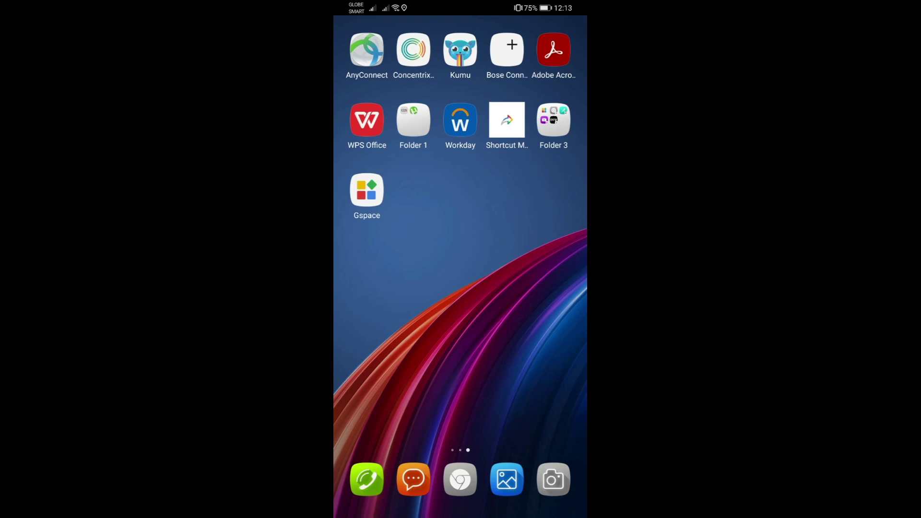
{"action": "left_click", "coordinate": [366, 191]}
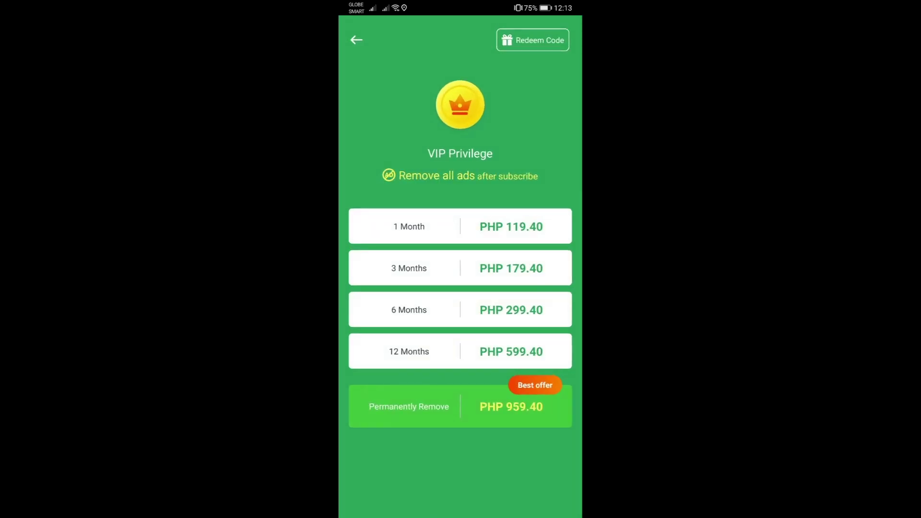
{"action": "left_click", "coordinate": [357, 39]}
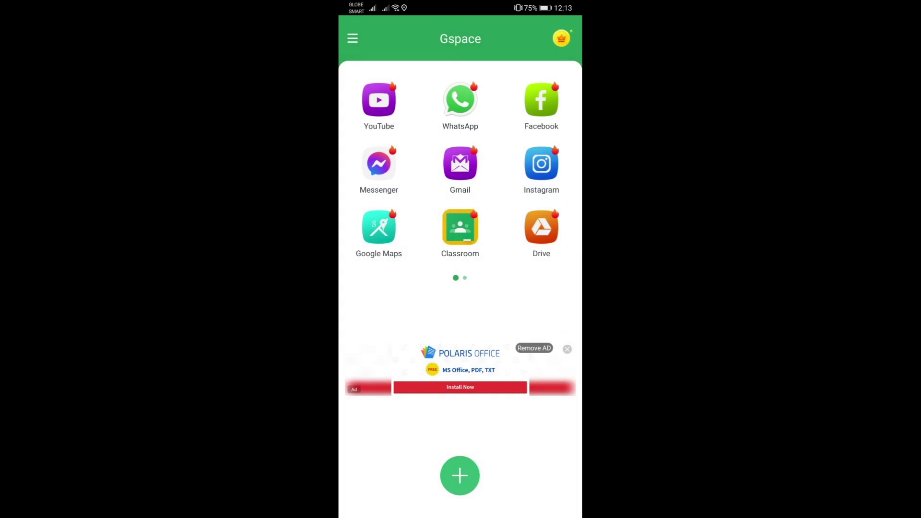
{"action": "left_click_drag", "start_coordinate": [554, 247], "coordinate": [374, 247]}
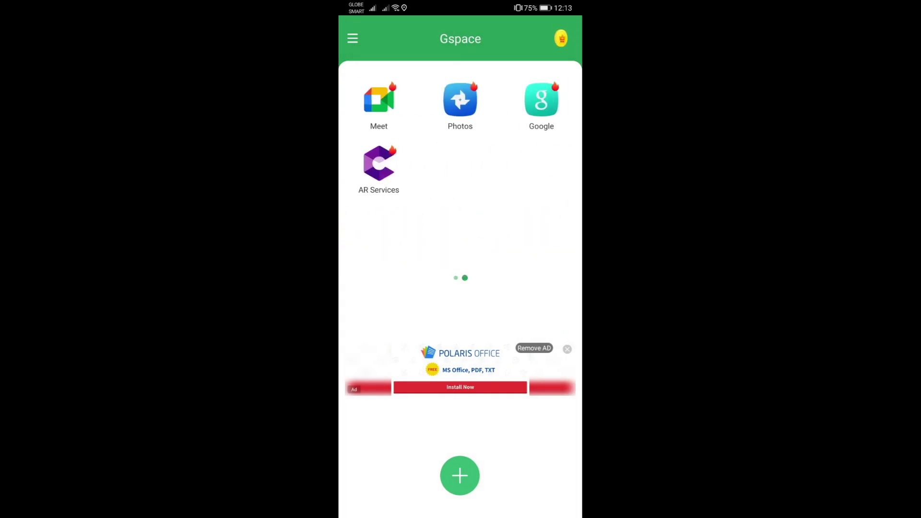
{"action": "key", "text": "Home"}
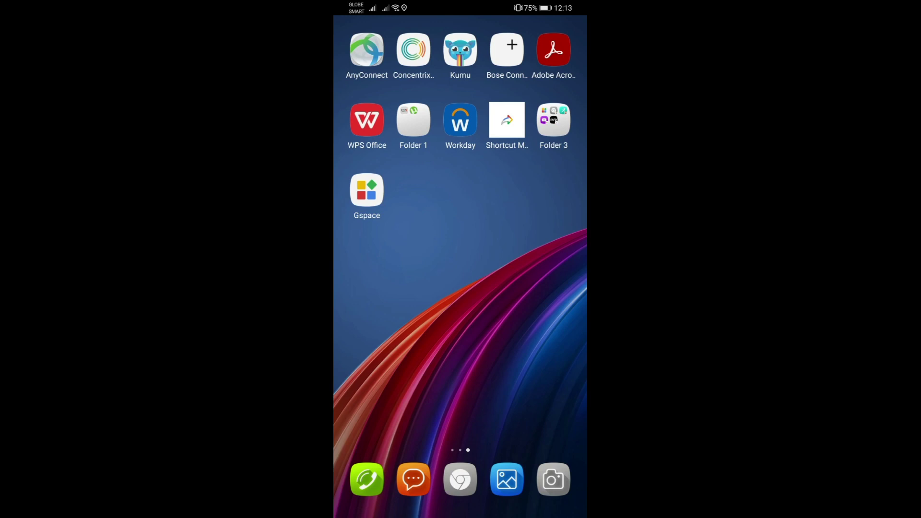
{"action": "left_click_drag", "start_coordinate": [374, 288], "coordinate": [554, 288]}
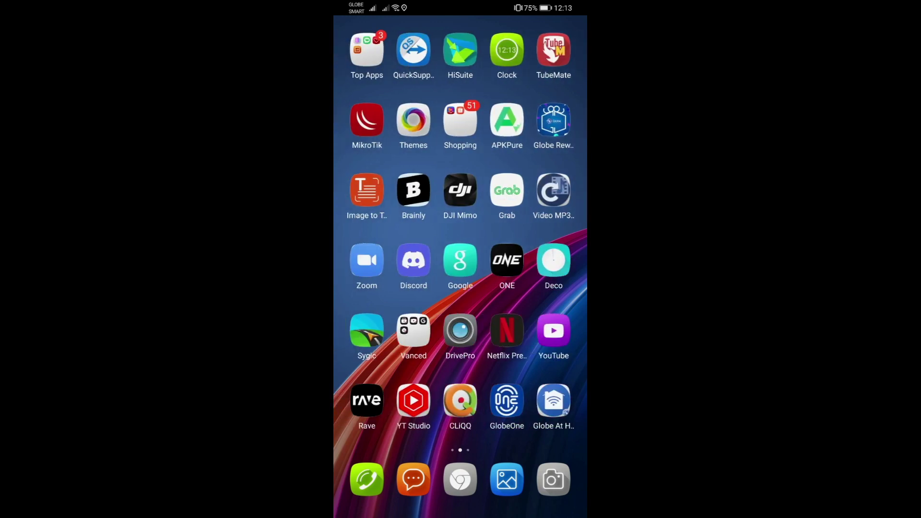
{"action": "left_click_drag", "start_coordinate": [374, 288], "coordinate": [554, 288]}
Step: Open the phone storage Download folder in Files, with Official Gspace Playstore Shortcut.zip newest
{"action": "left_click", "coordinate": [506, 190]}
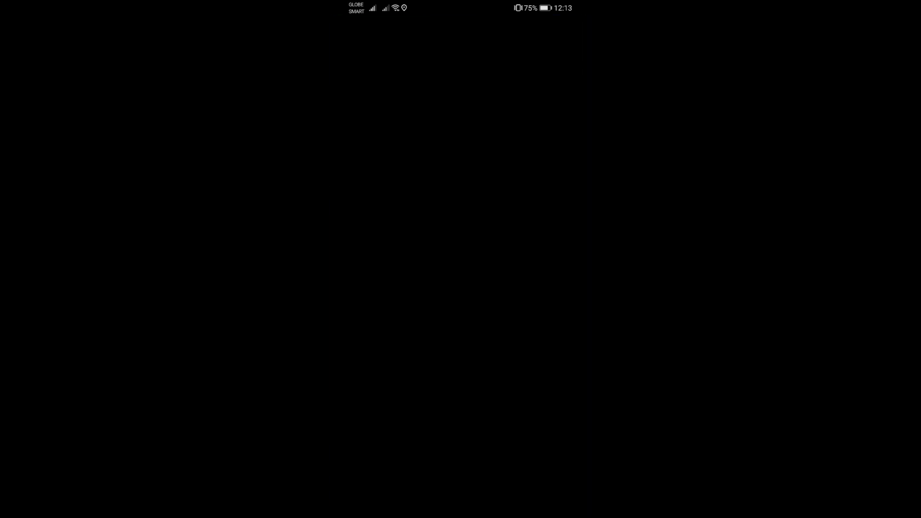
{"action": "scroll", "coordinate": [460, 287], "scroll_direction": "down", "scroll_amount": 2}
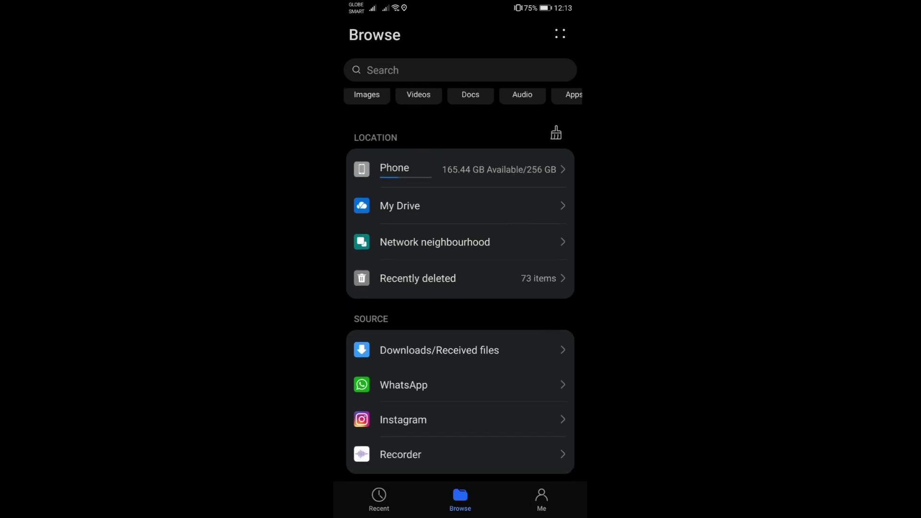
{"action": "left_click", "coordinate": [460, 169]}
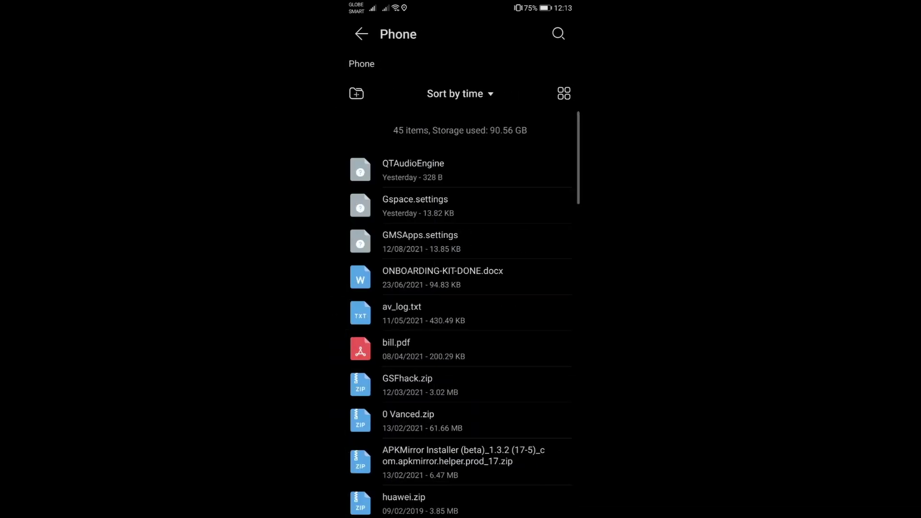
{"action": "scroll", "coordinate": [460, 324], "scroll_direction": "down", "scroll_amount": 10}
{"action": "scroll", "coordinate": [505, 359], "scroll_direction": "up", "scroll_amount": 5}
{"action": "left_click", "coordinate": [392, 328]}
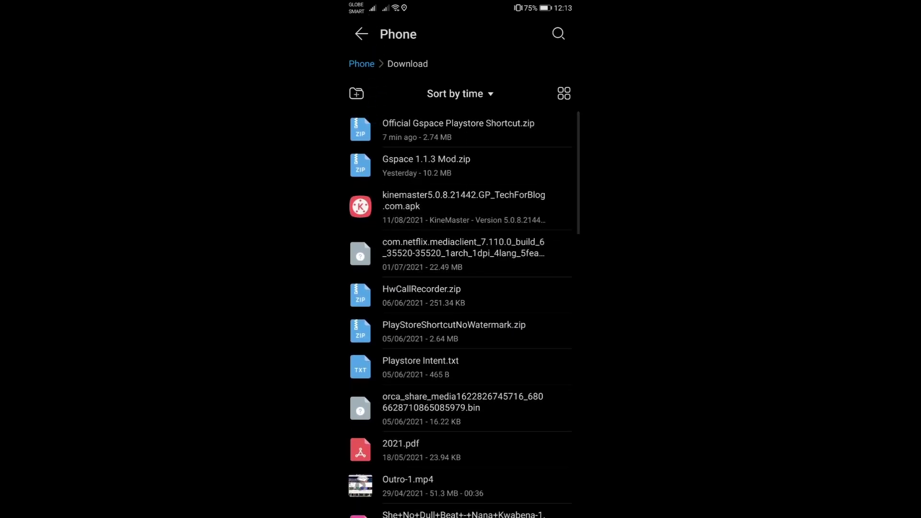
{"action": "left_click_drag", "start_coordinate": [407, 133], "coordinate": [407, 142]}
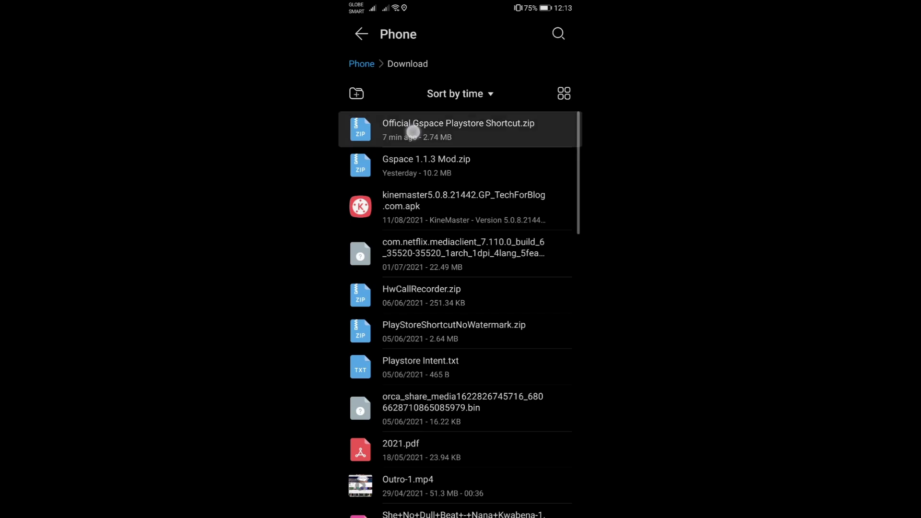
{"action": "left_click", "coordinate": [412, 132]}
{"action": "left_click", "coordinate": [557, 500]}
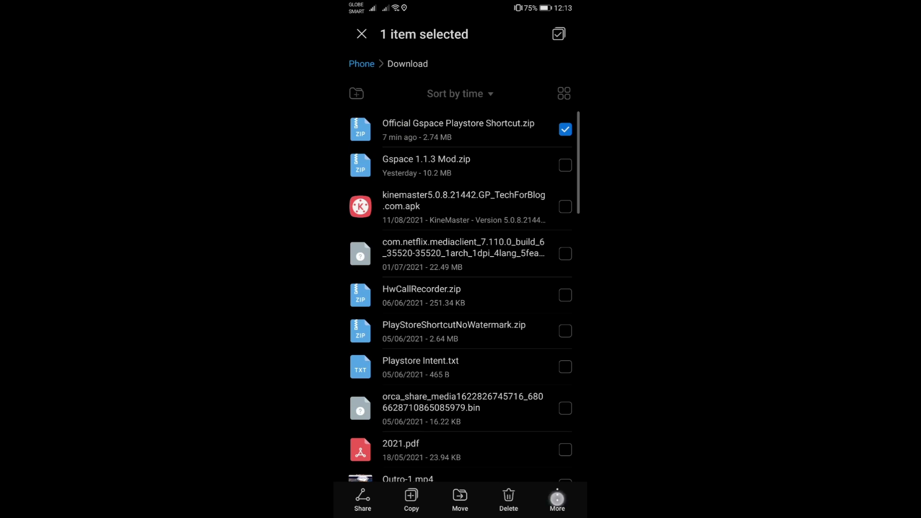
{"action": "left_click", "coordinate": [502, 330]}
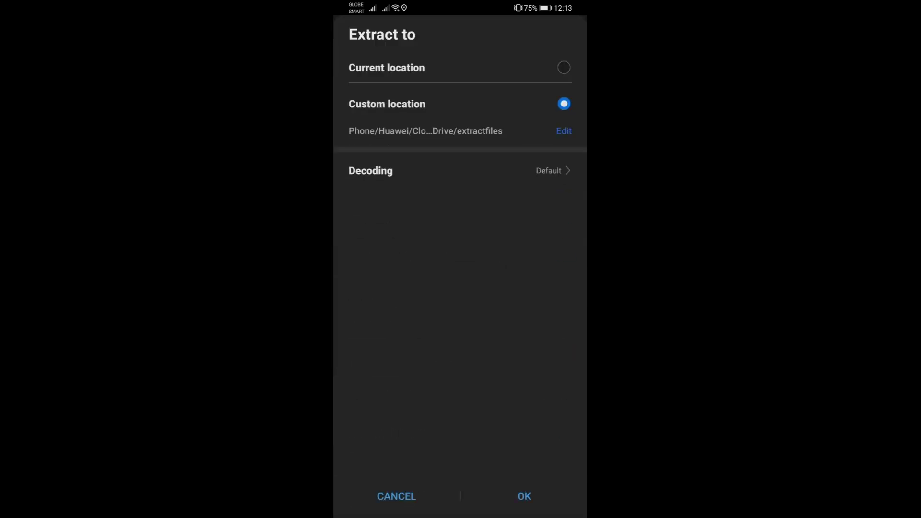
{"action": "left_click", "coordinate": [461, 68]}
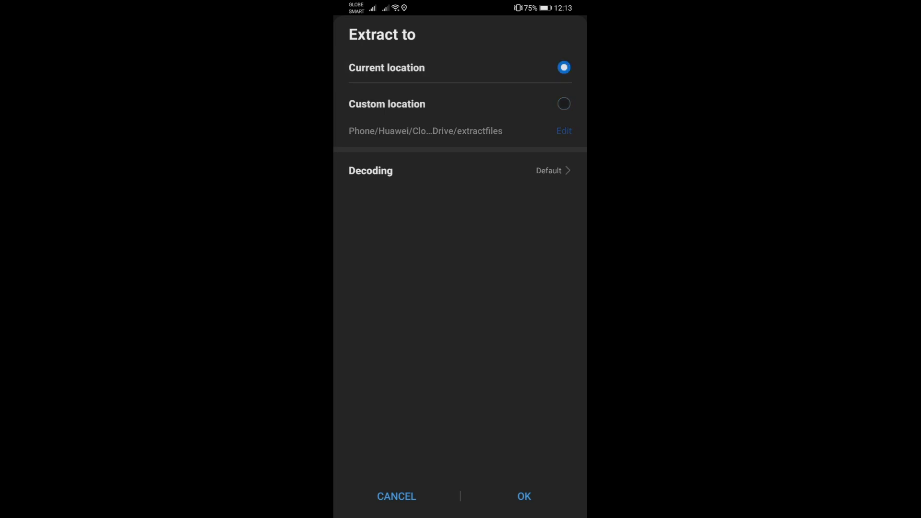
{"action": "left_click", "coordinate": [524, 497]}
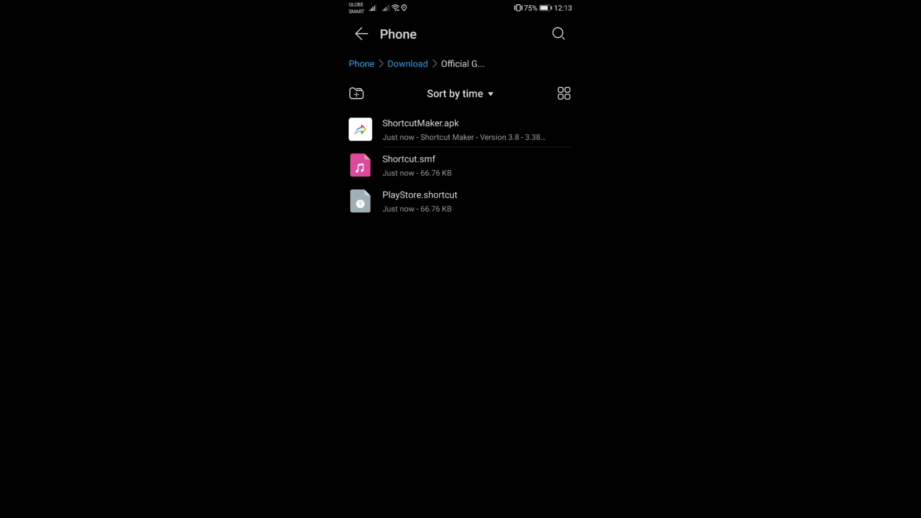
{"action": "left_click_drag", "start_coordinate": [403, 132], "coordinate": [381, 124]}
{"action": "left_click_drag", "start_coordinate": [403, 119], "coordinate": [406, 252]}
Step: Go back to the first home page and reopen the Files app
{"action": "key", "text": "Home"}
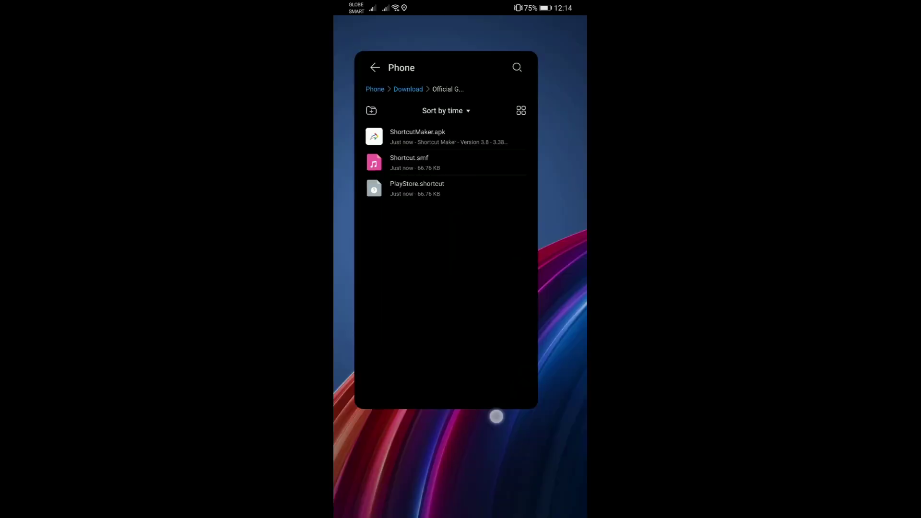
{"action": "left_click_drag", "start_coordinate": [547, 288], "coordinate": [375, 288]}
{"action": "left_click_drag", "start_coordinate": [547, 287], "coordinate": [375, 288]}
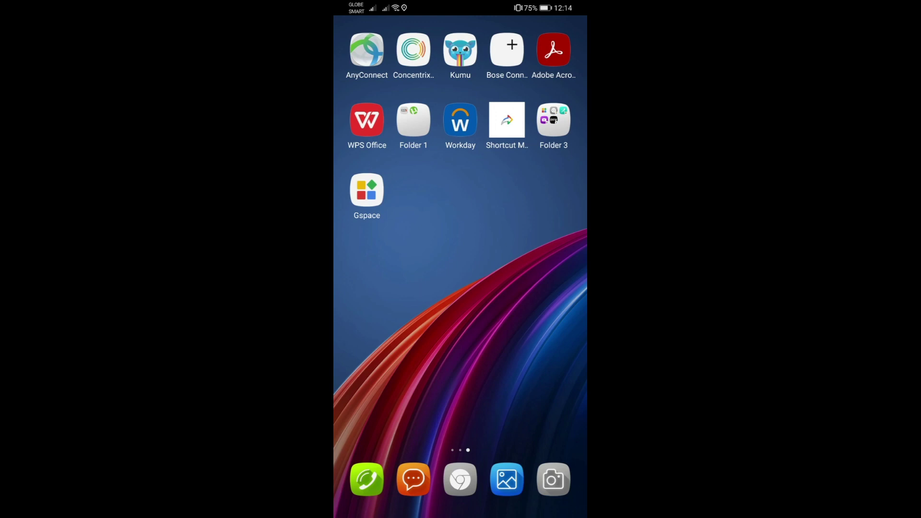
{"action": "left_click_drag", "start_coordinate": [374, 288], "coordinate": [547, 288]}
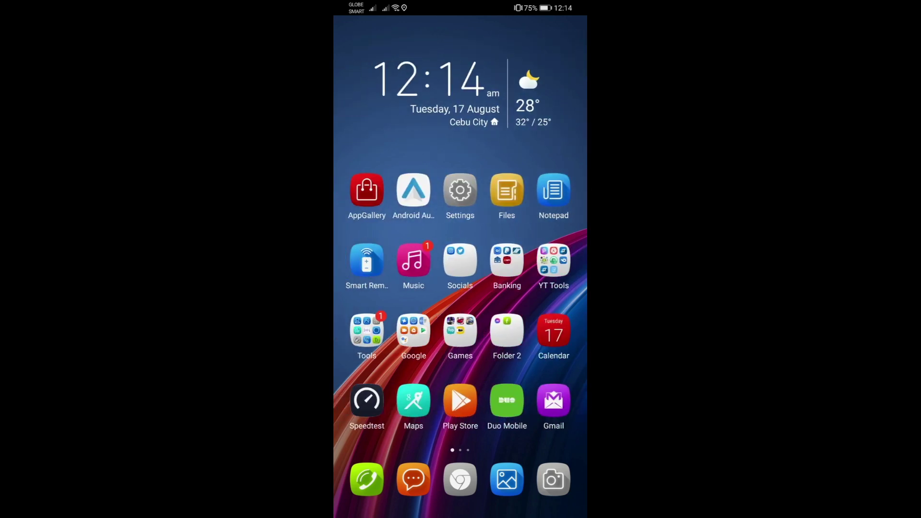
{"action": "left_click", "coordinate": [505, 193]}
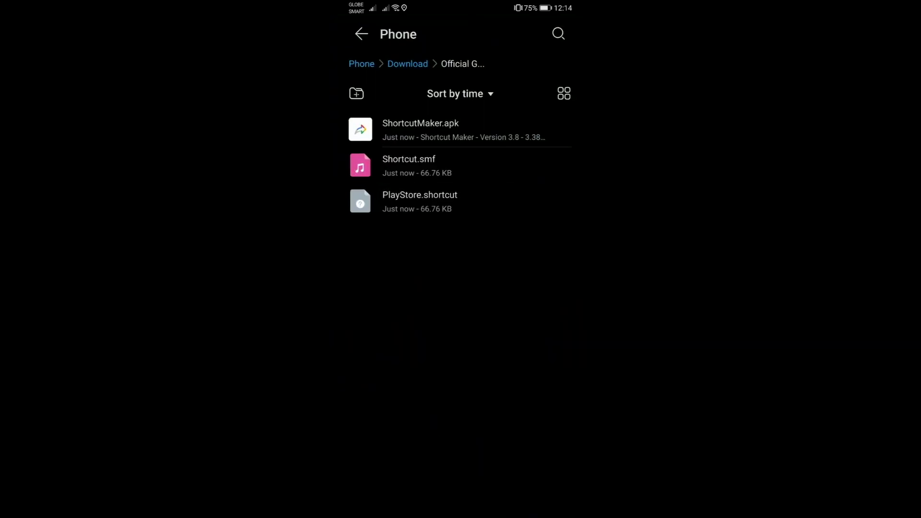
Step: Open PlayStore.shortcut in Shortcut Maker via Open as > Other
{"action": "left_click", "coordinate": [430, 202]}
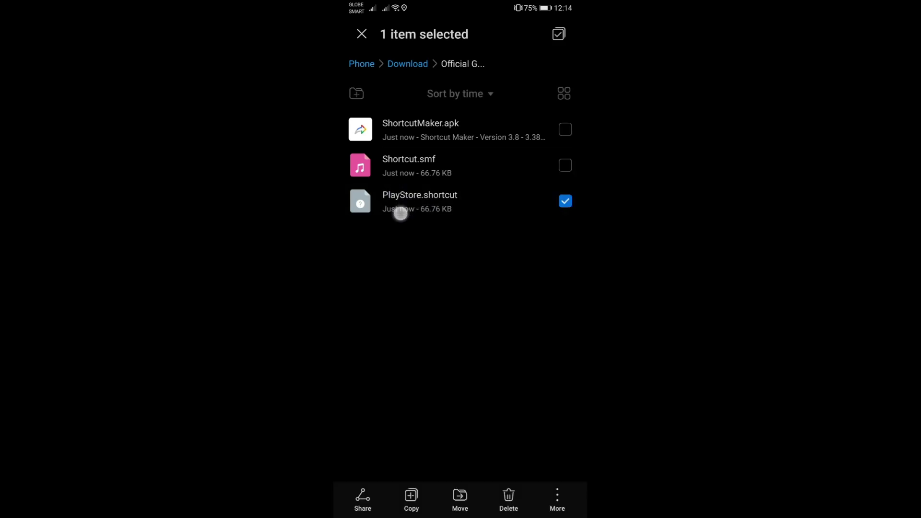
{"action": "key", "text": "Escape"}
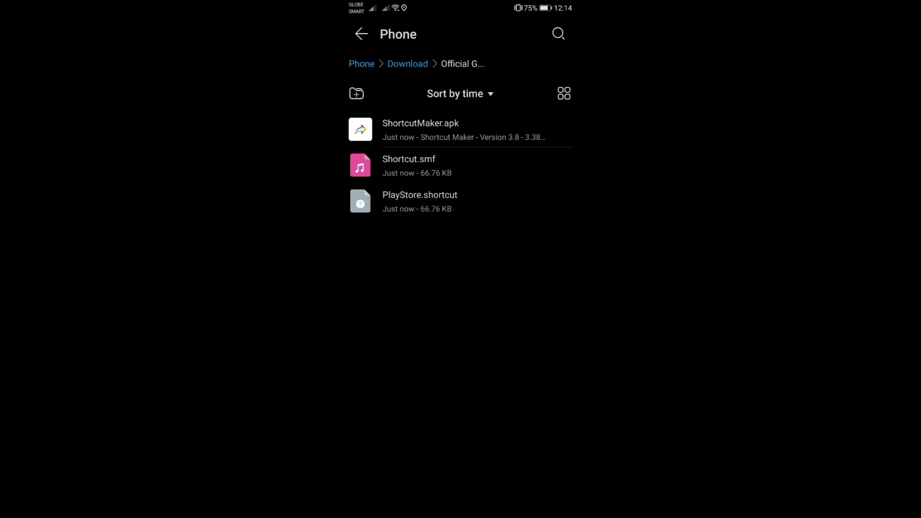
{"action": "left_click", "coordinate": [408, 198]}
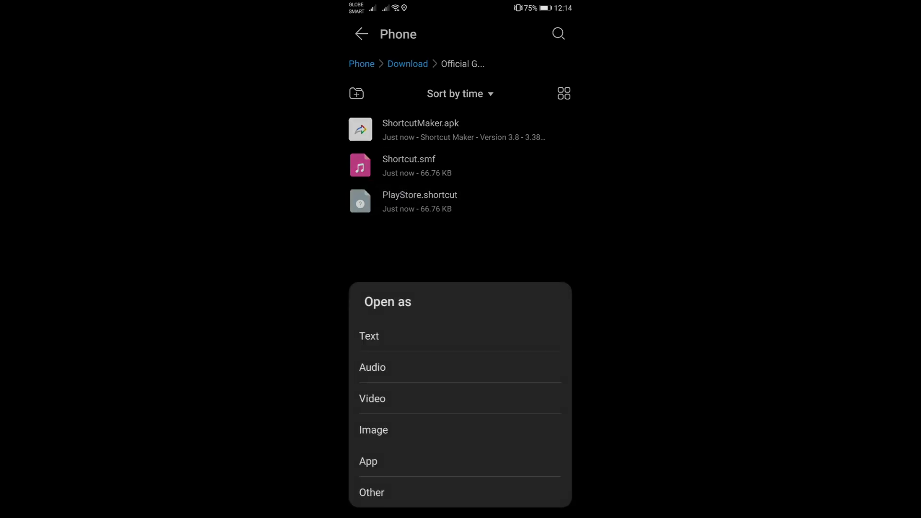
{"action": "left_click", "coordinate": [371, 493]}
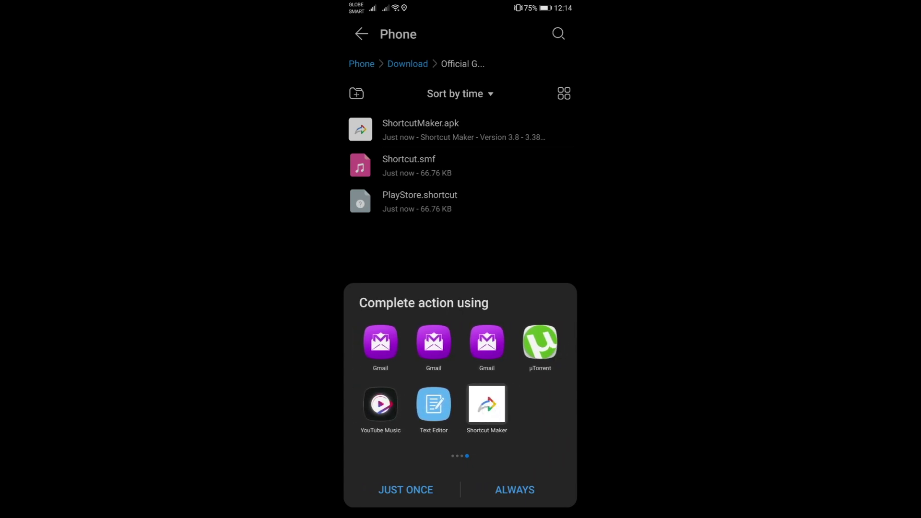
{"action": "left_click", "coordinate": [487, 404]}
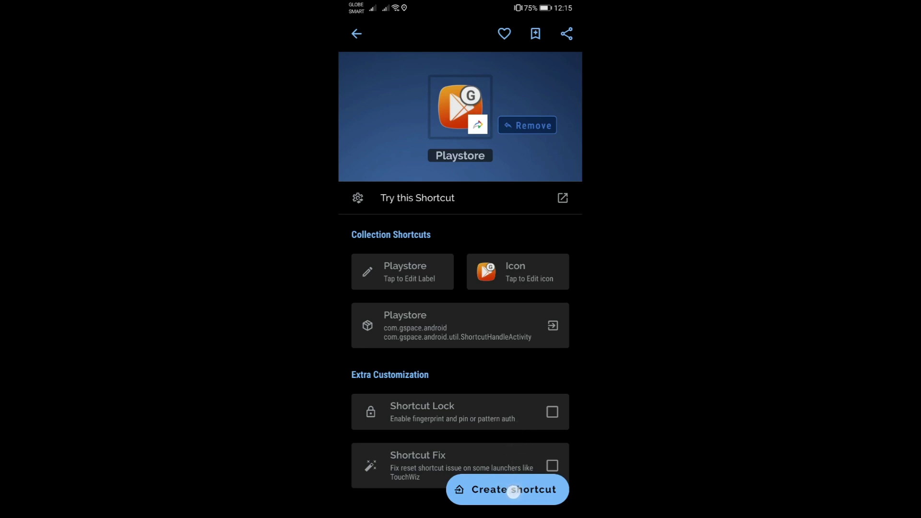
Step: Add the Playstore shortcut to the home screen and launch it to Google sign-in
{"action": "left_click", "coordinate": [513, 490]}
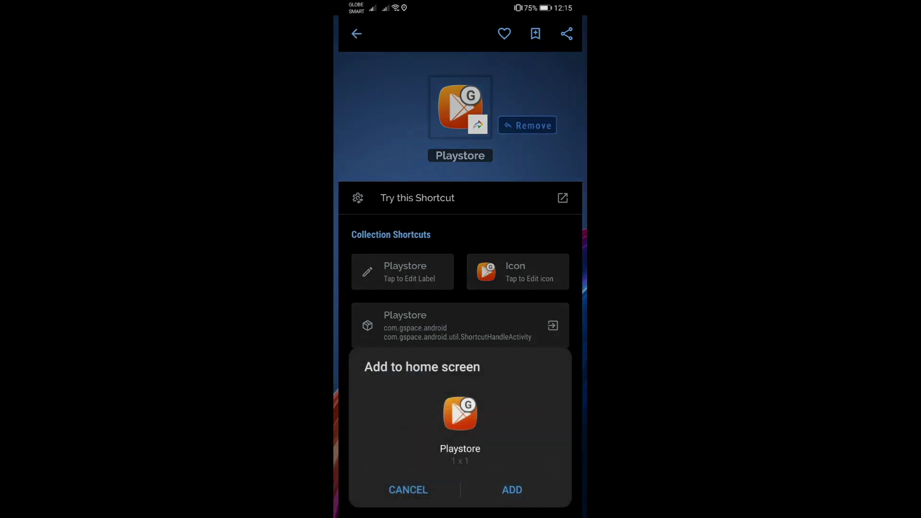
{"action": "left_click", "coordinate": [512, 489]}
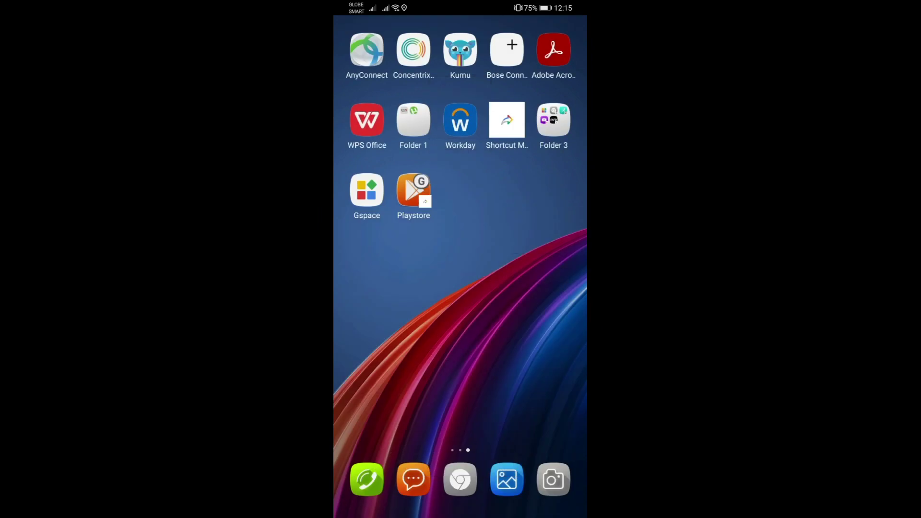
{"action": "left_click", "coordinate": [414, 193]}
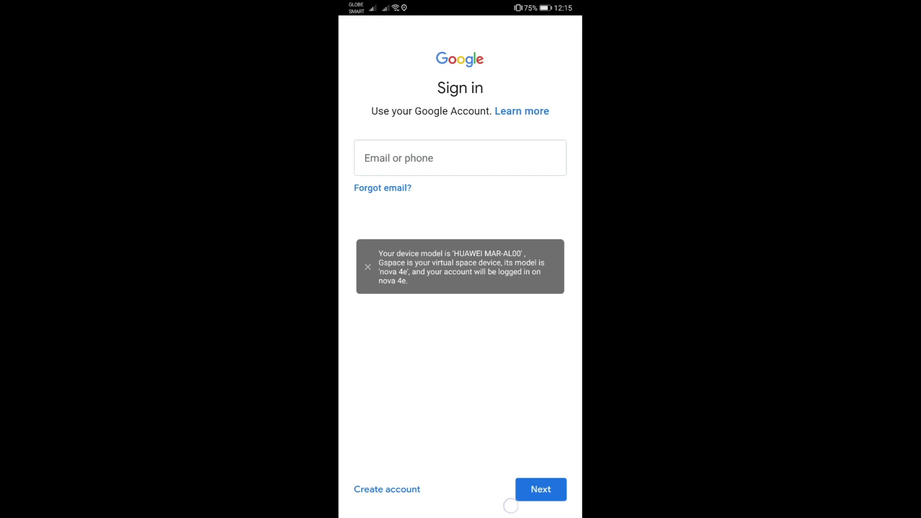
Step: Return home from Google sign-in and drag the Playstore shortcut to Remove
{"action": "key", "text": "Home"}
{"action": "left_click_drag", "start_coordinate": [414, 189], "coordinate": [460, 152]}
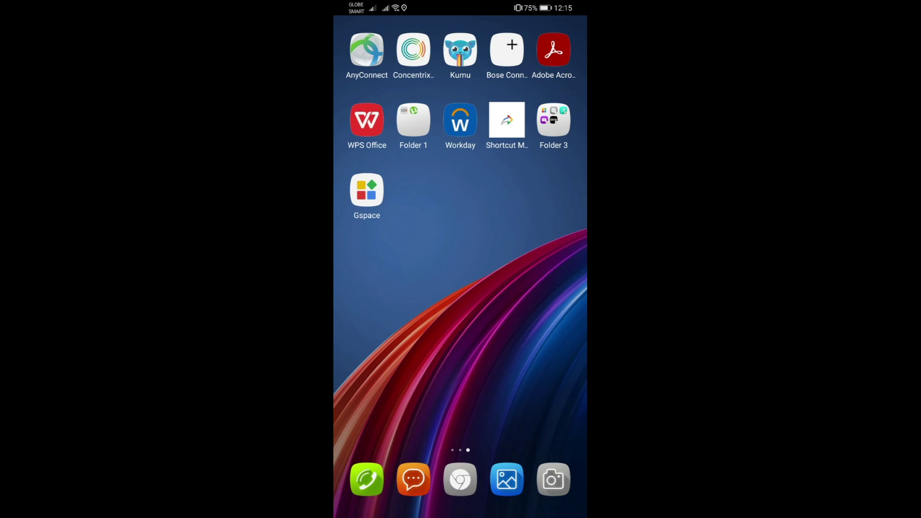
Step: Open Shortcut Maker, back out to the home screen, and relaunch it
{"action": "left_click", "coordinate": [506, 120]}
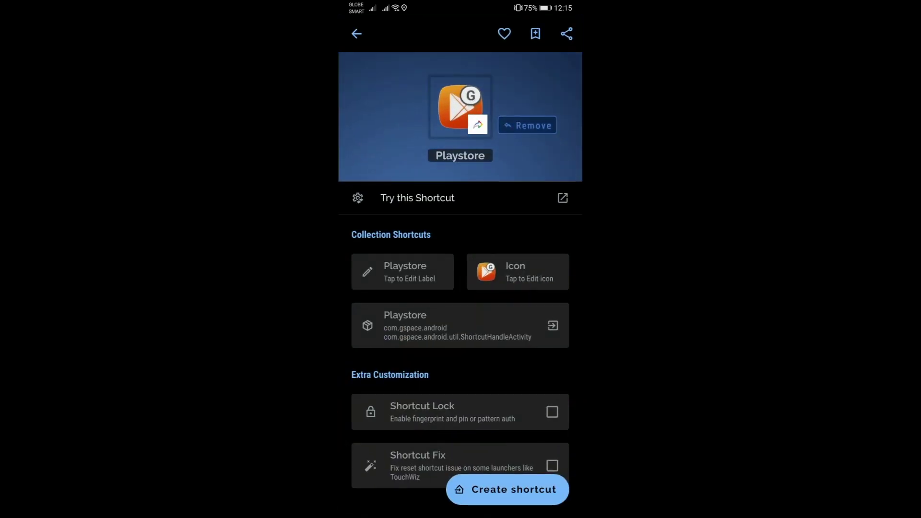
{"action": "left_click", "coordinate": [357, 34]}
{"action": "left_click", "coordinate": [357, 33]}
{"action": "left_click", "coordinate": [357, 35]}
{"action": "left_click", "coordinate": [358, 34]}
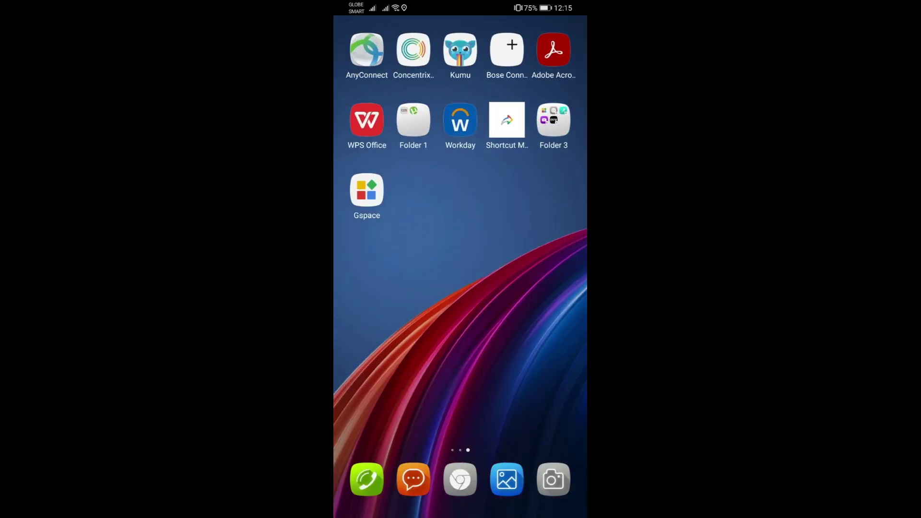
{"action": "left_click", "coordinate": [507, 120]}
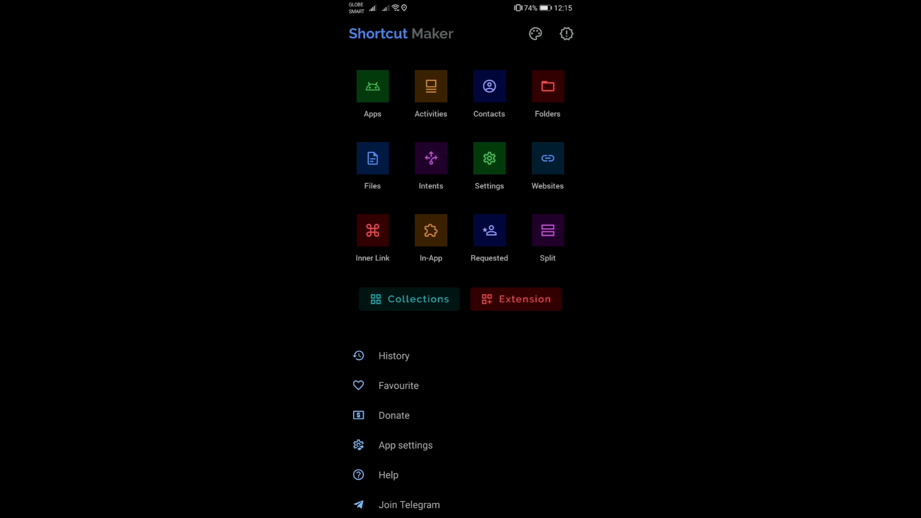
{"action": "mouse_move", "coordinate": [442, 371]}
{"action": "left_mouse_down"}
{"action": "mouse_move", "coordinate": [448, 348]}
{"action": "mouse_move", "coordinate": [453, 363]}
{"action": "left_mouse_up"}
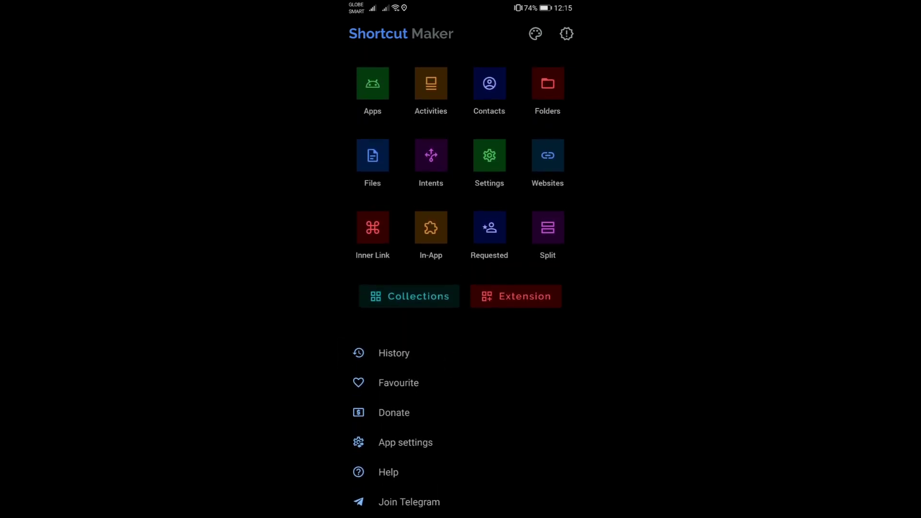
Step: Clear both Playstore entries from the shortcut history
{"action": "left_click", "coordinate": [442, 352]}
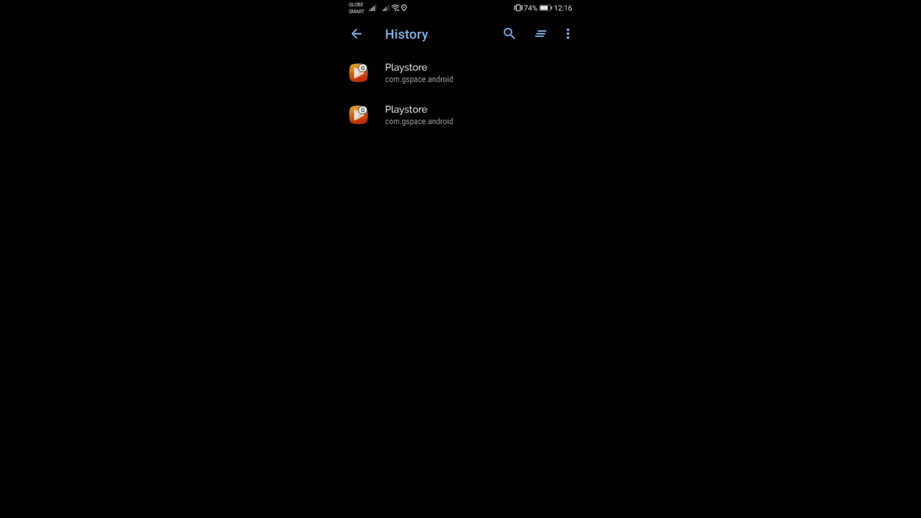
{"action": "left_click", "coordinate": [541, 34]}
{"action": "left_click", "coordinate": [492, 290]}
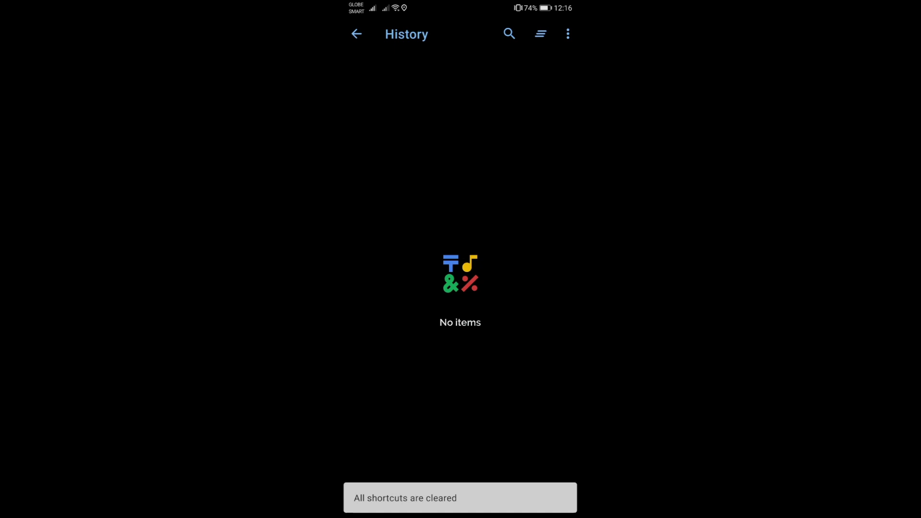
{"action": "left_click", "coordinate": [356, 34]}
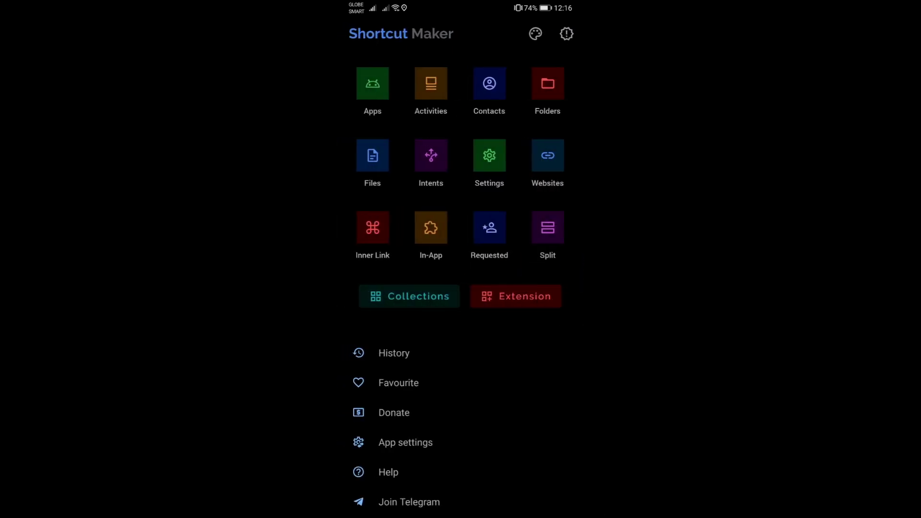
Step: Reopen History and choose Restore from the three-dot menu
{"action": "left_click", "coordinate": [414, 353]}
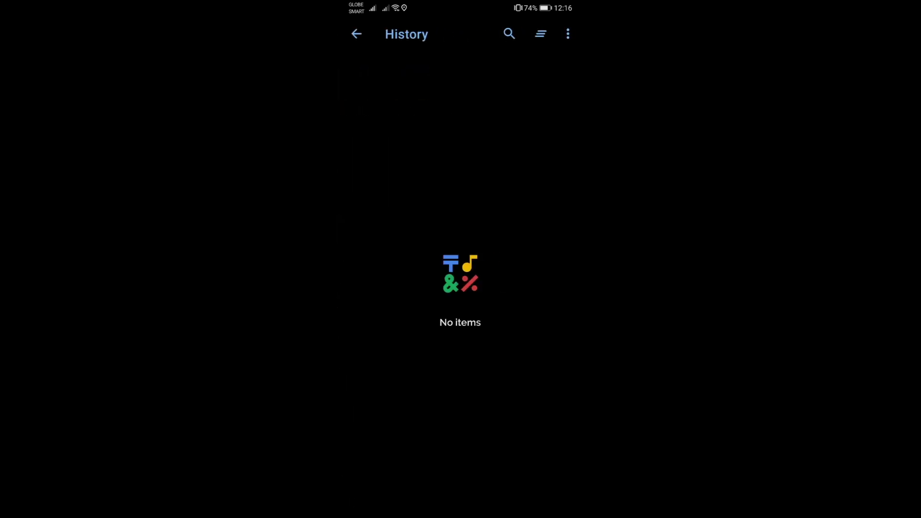
{"action": "left_click", "coordinate": [568, 34]}
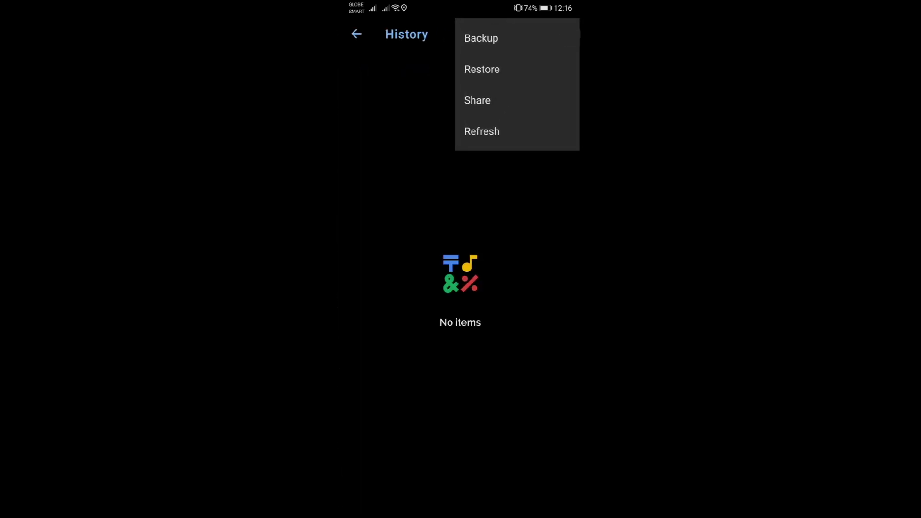
{"action": "left_click", "coordinate": [480, 70]}
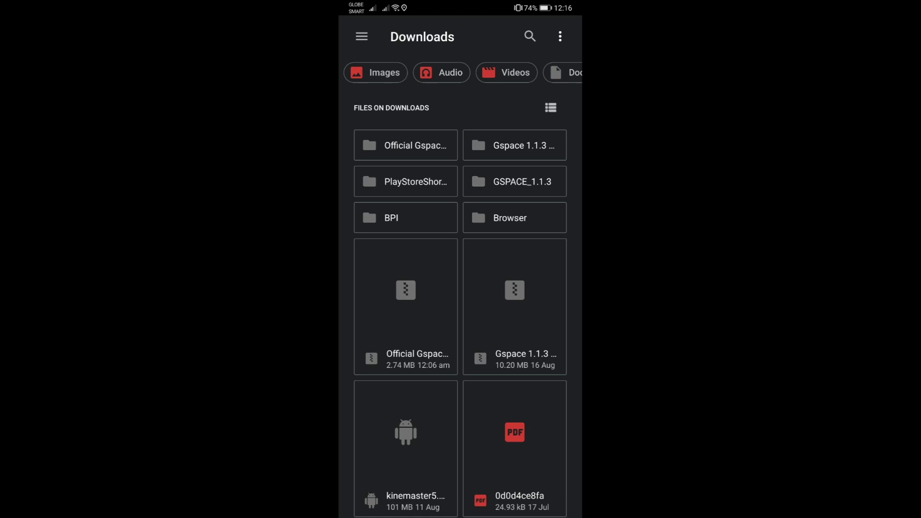
Step: Restore shortcuts from Shortcut.smf in the Official Gspace download folder
{"action": "left_click", "coordinate": [361, 37]}
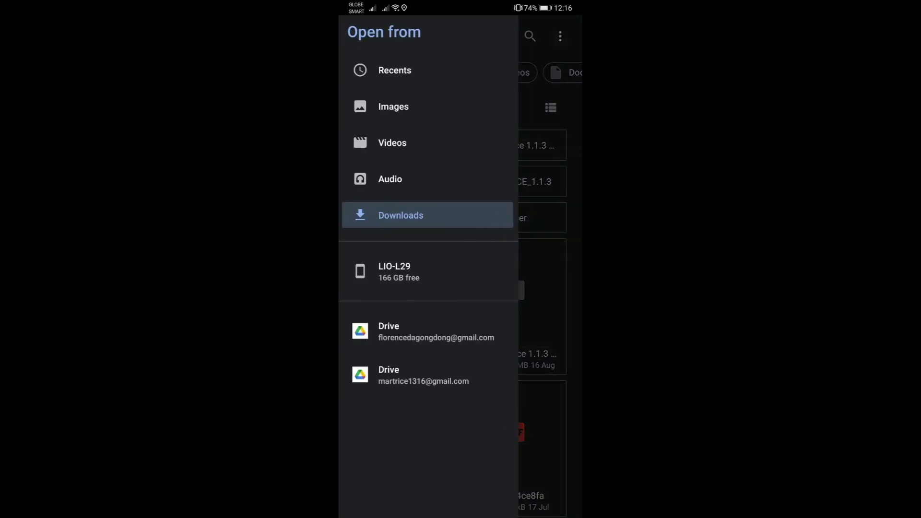
{"action": "left_click", "coordinate": [432, 215]}
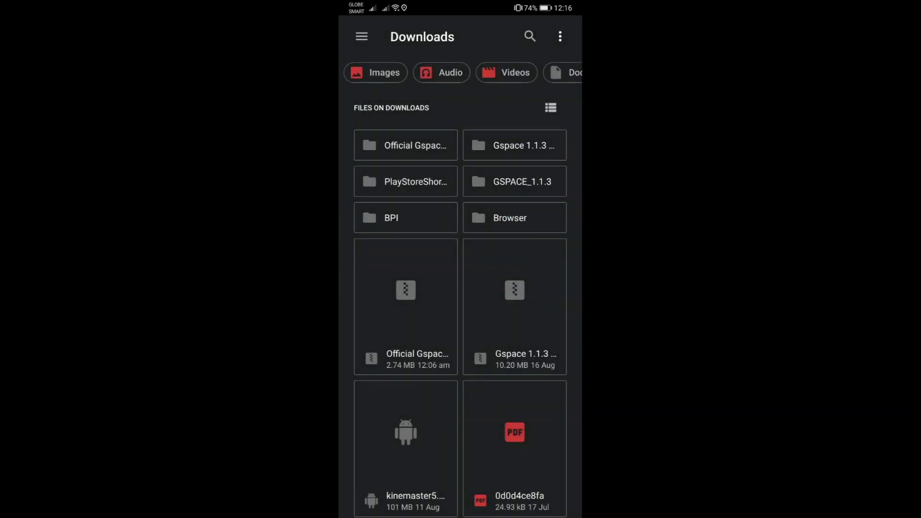
{"action": "left_click", "coordinate": [405, 145]}
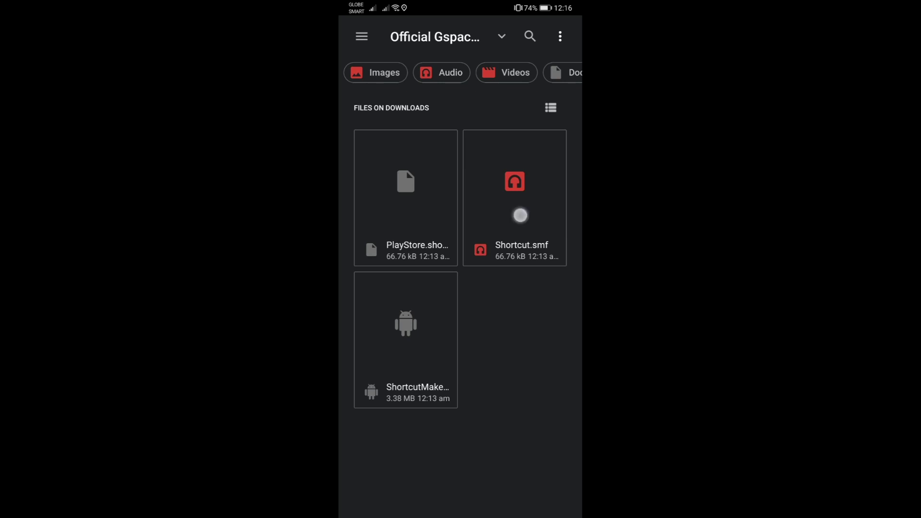
{"action": "left_click_drag", "start_coordinate": [520, 224], "coordinate": [530, 186]}
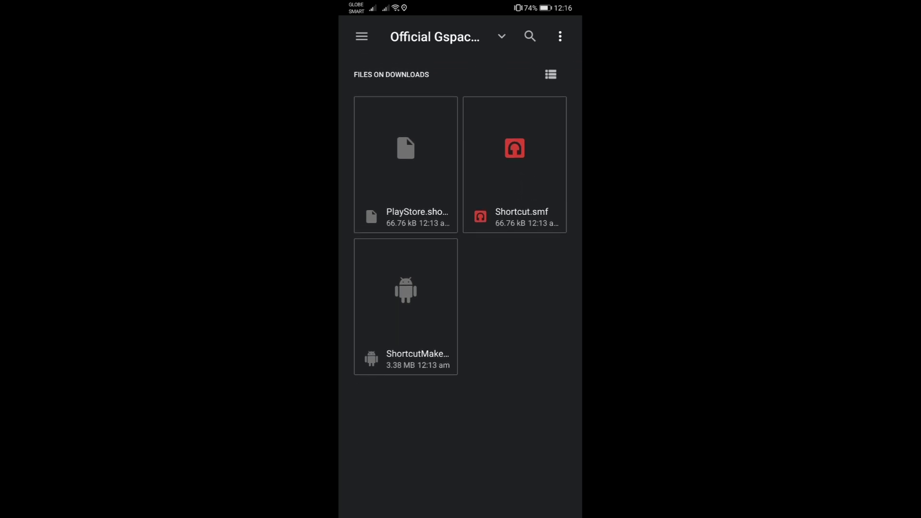
{"action": "left_click", "coordinate": [516, 174]}
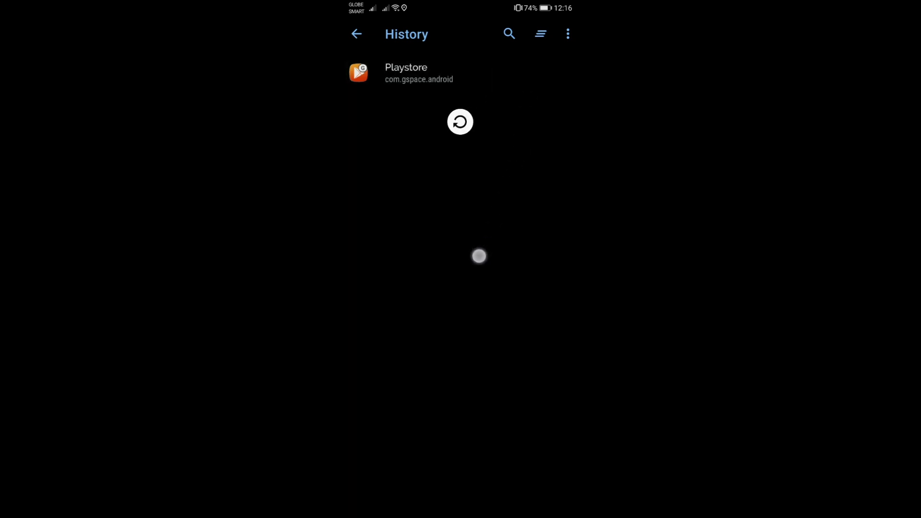
Step: Add the restored Playstore (com.gspace.android) shortcut beside Gspace, test it, and return home
{"action": "left_click", "coordinate": [442, 77]}
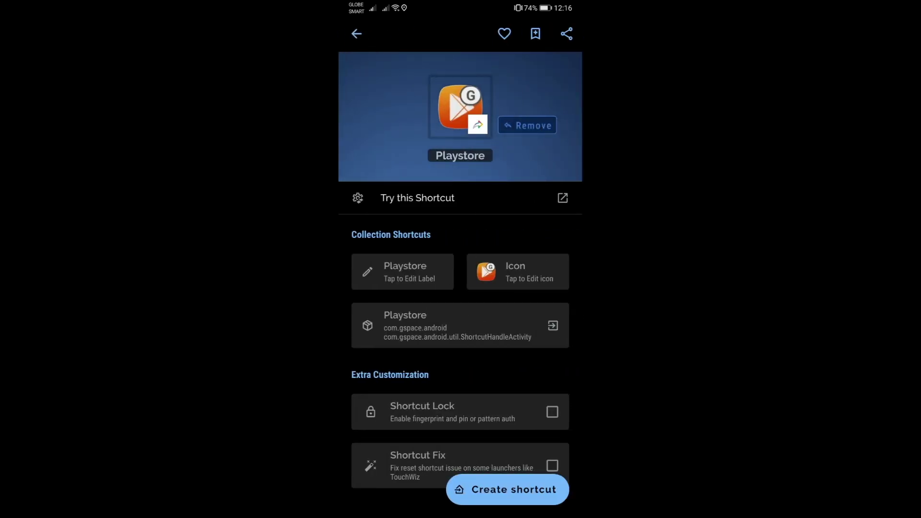
{"action": "left_click", "coordinate": [514, 490]}
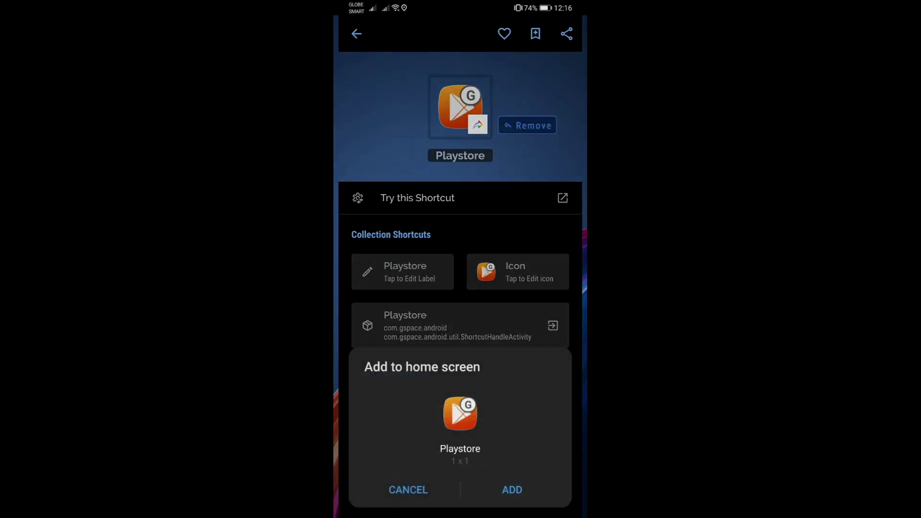
{"action": "left_click", "coordinate": [511, 490]}
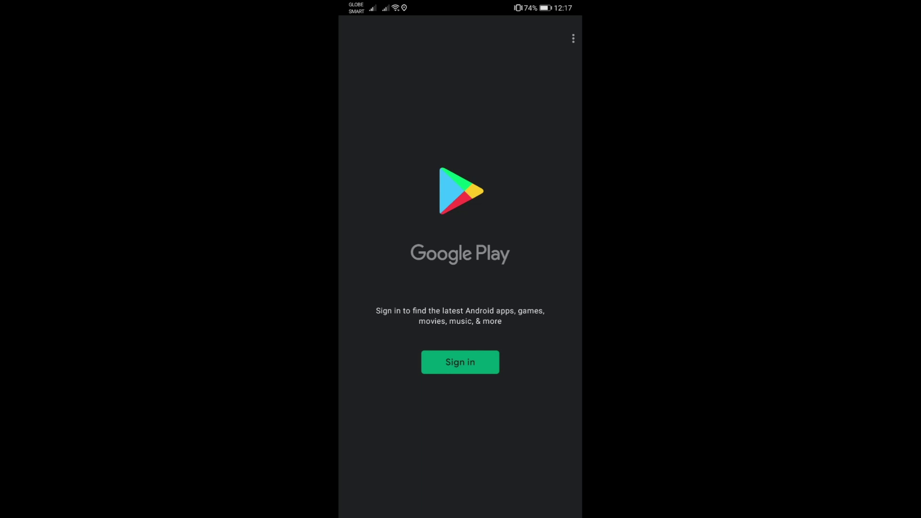
{"action": "key", "text": "Home"}
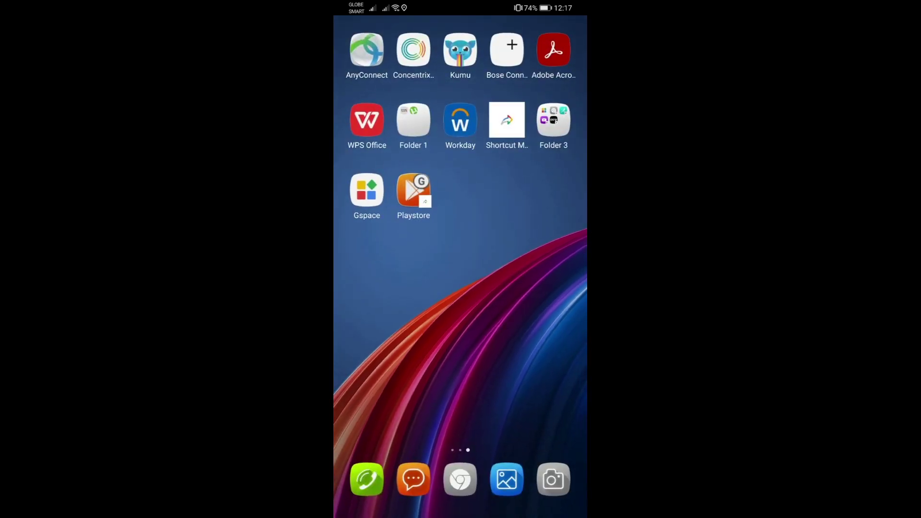
{"action": "left_click", "coordinate": [553, 120]}
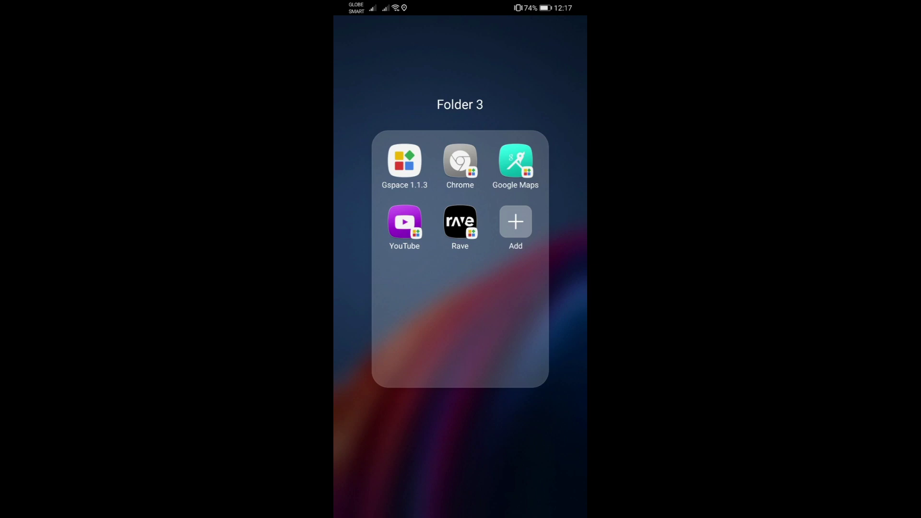
{"action": "left_click", "coordinate": [460, 447]}
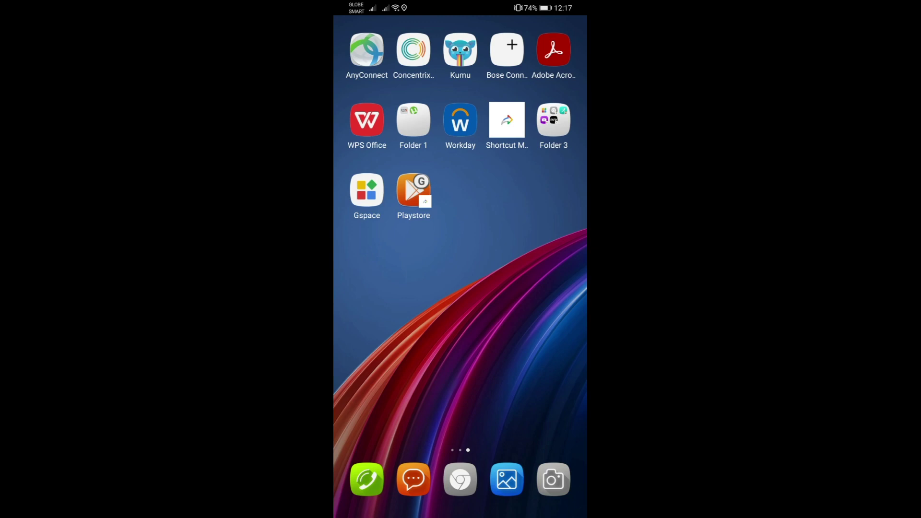
{"action": "left_click_drag", "start_coordinate": [403, 312], "coordinate": [446, 312]}
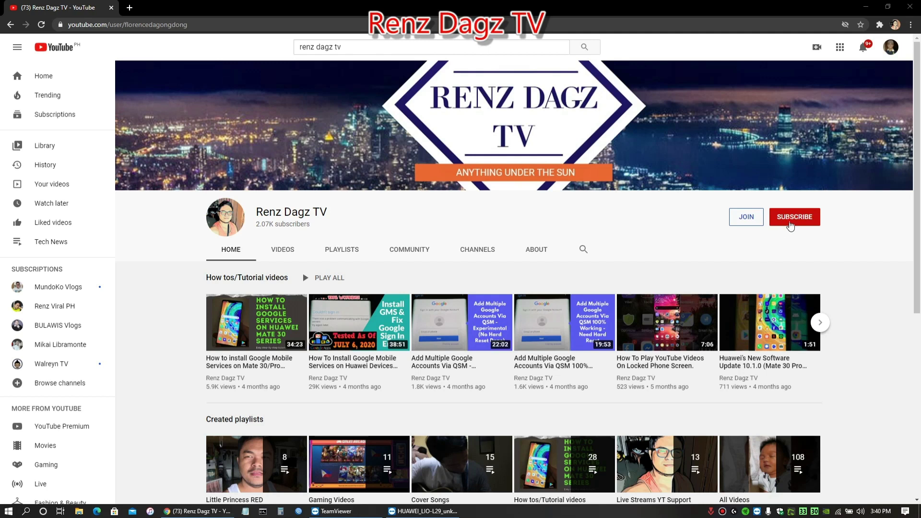
Step: Subscribe to Renz Dagz TV with All notifications, then bring back the phone mirror window
{"action": "left_click", "coordinate": [791, 217]}
{"action": "left_click", "coordinate": [812, 217]}
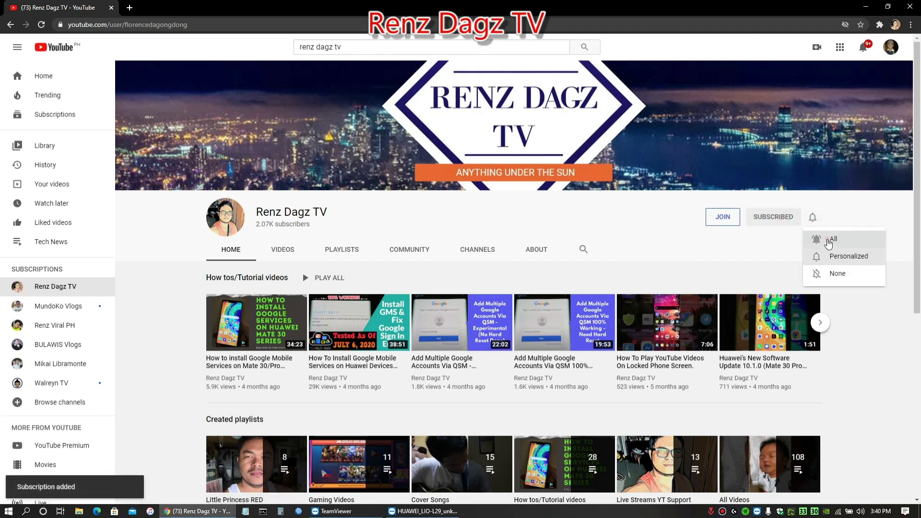
{"action": "left_click", "coordinate": [827, 241]}
{"action": "left_click", "coordinate": [866, 6]}
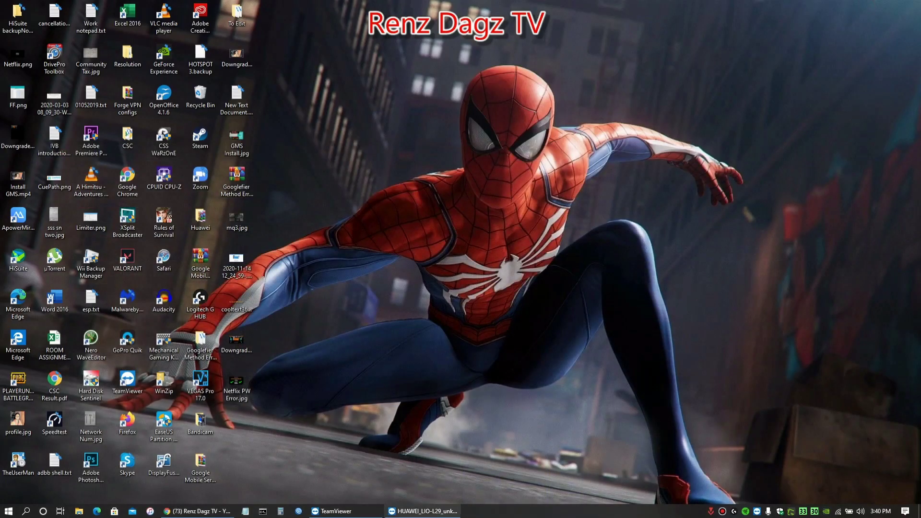
{"action": "left_click", "coordinate": [423, 511]}
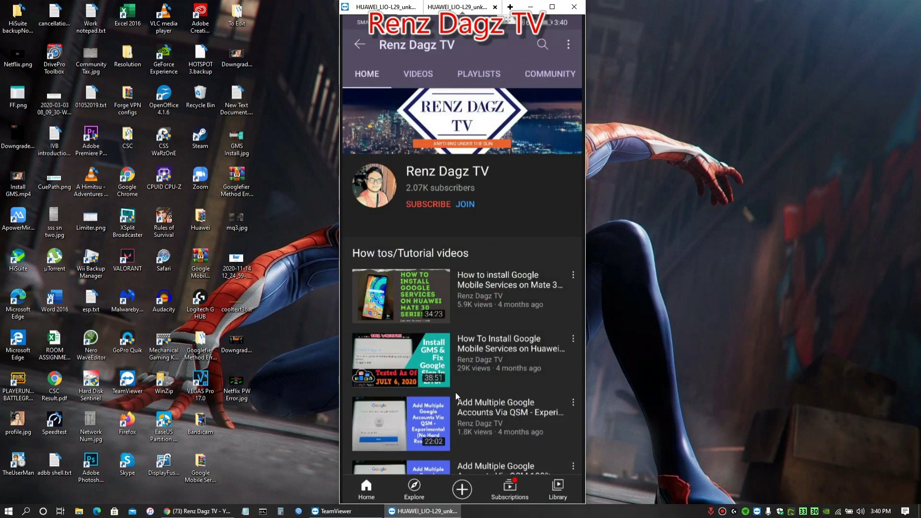